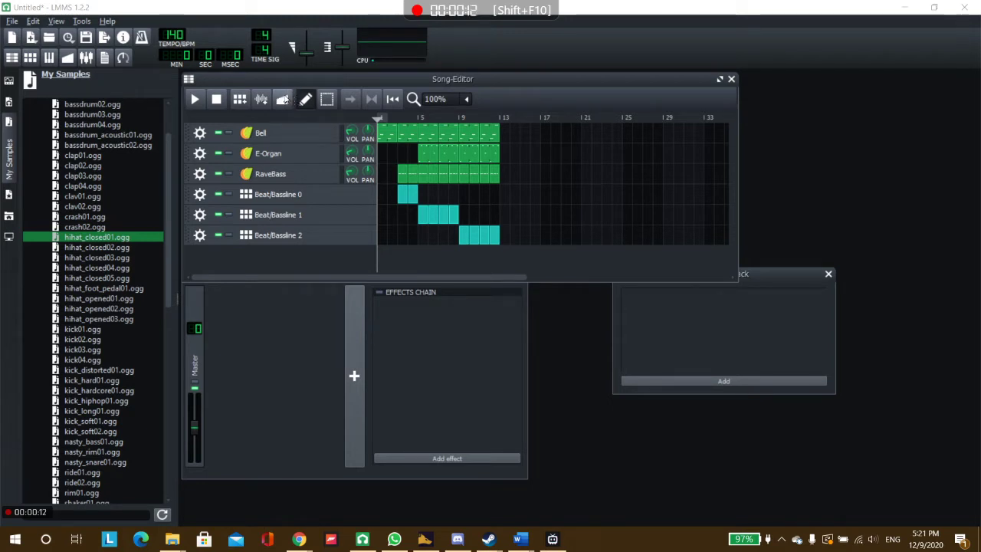
Add an automation track and place an E-Organ volume automation clip on it at bar 5
click(282, 100)
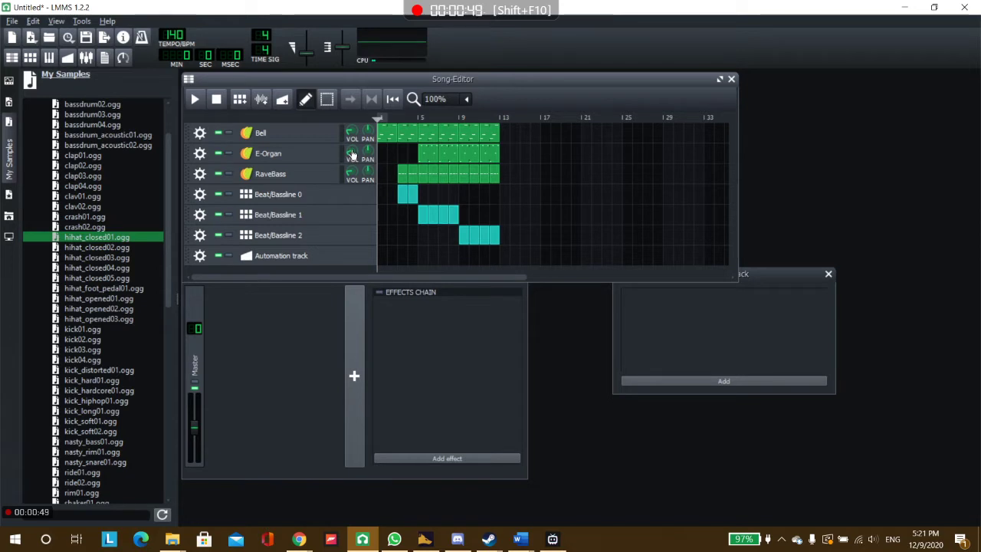
drag(353, 155, 425, 259)
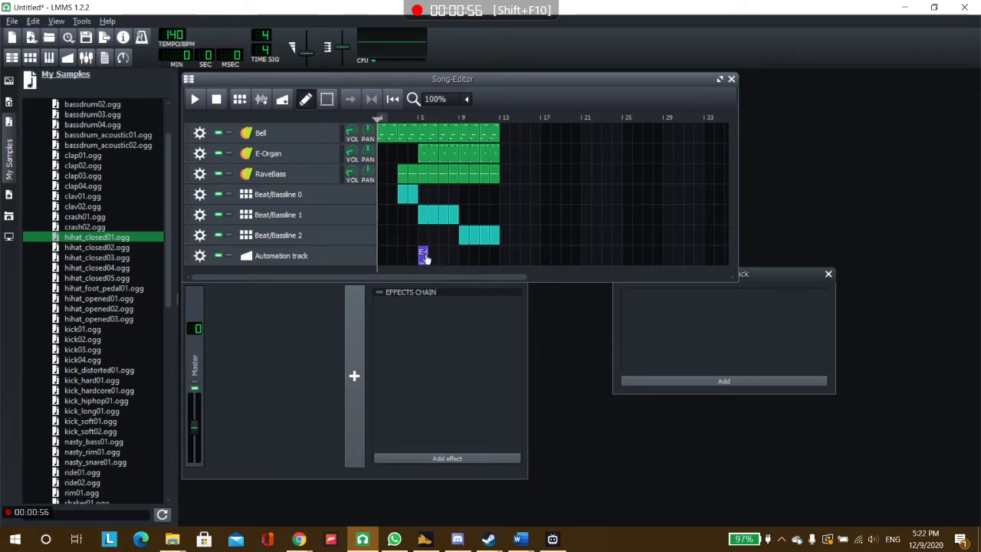
Open the E-Organ volume automation clip and add a point of about 19 at the start of bar 4
double_click(423, 256)
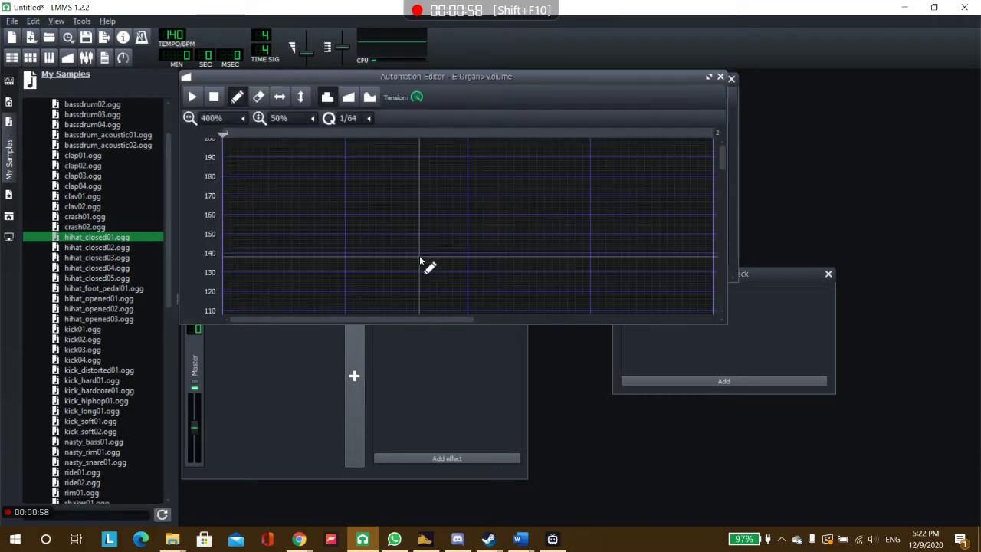
scroll(429, 253, down, 4)
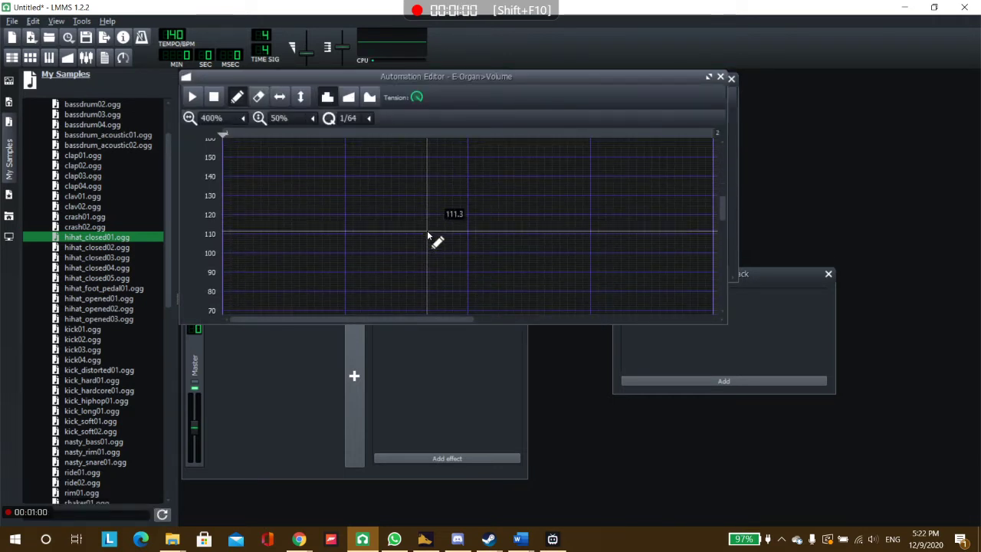
scroll(428, 237, down, 6)
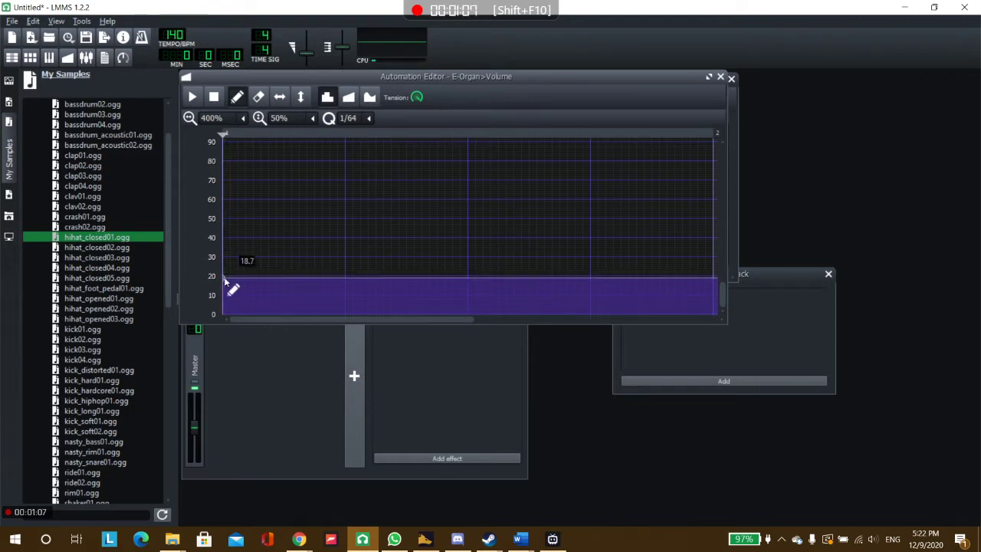
drag(515, 76, 522, 124)
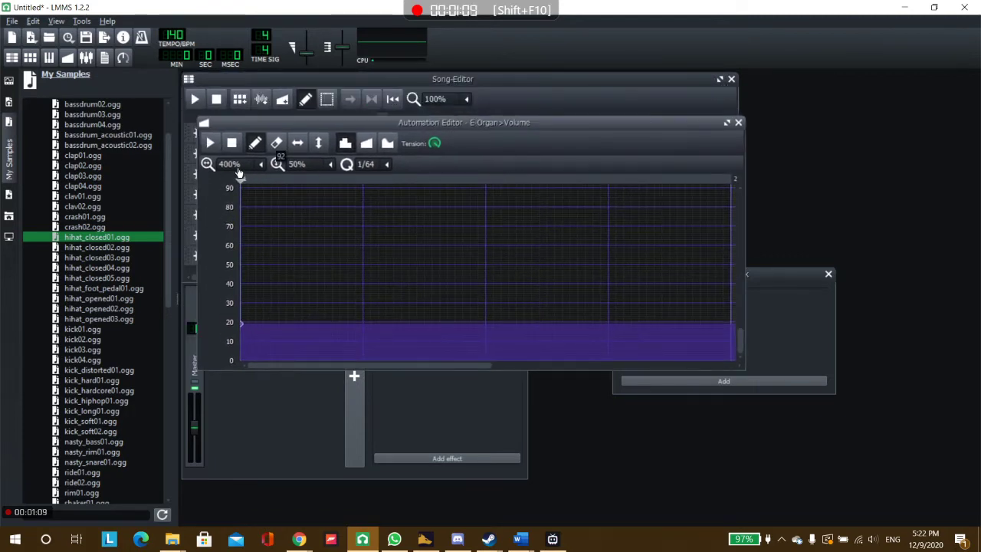
scroll(238, 173, up, 1)
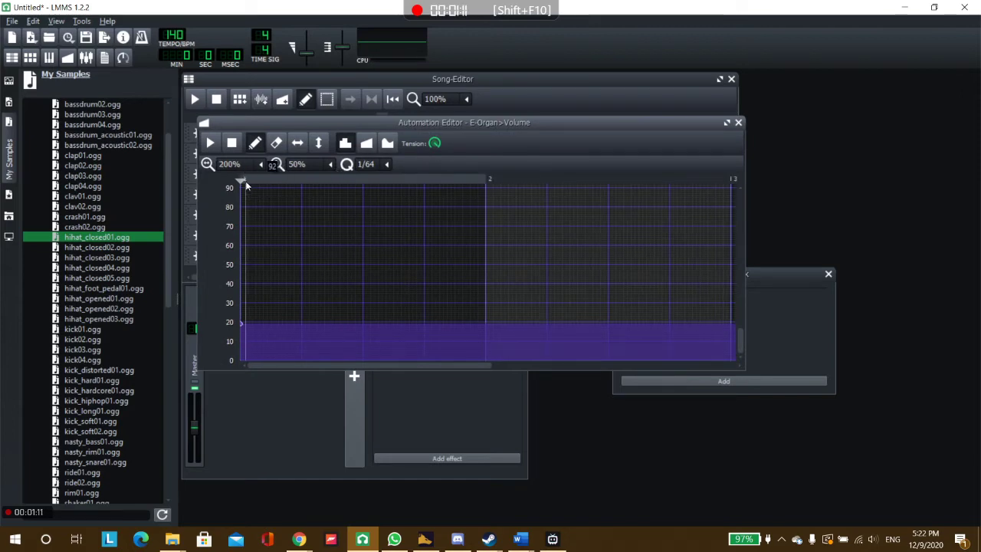
drag(611, 128, 755, 286)
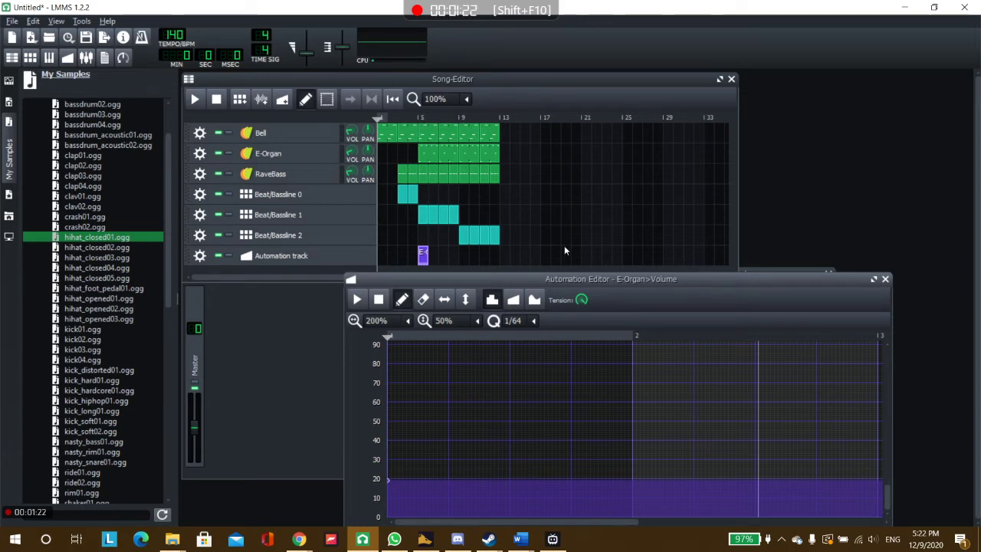
drag(584, 282, 529, 266)
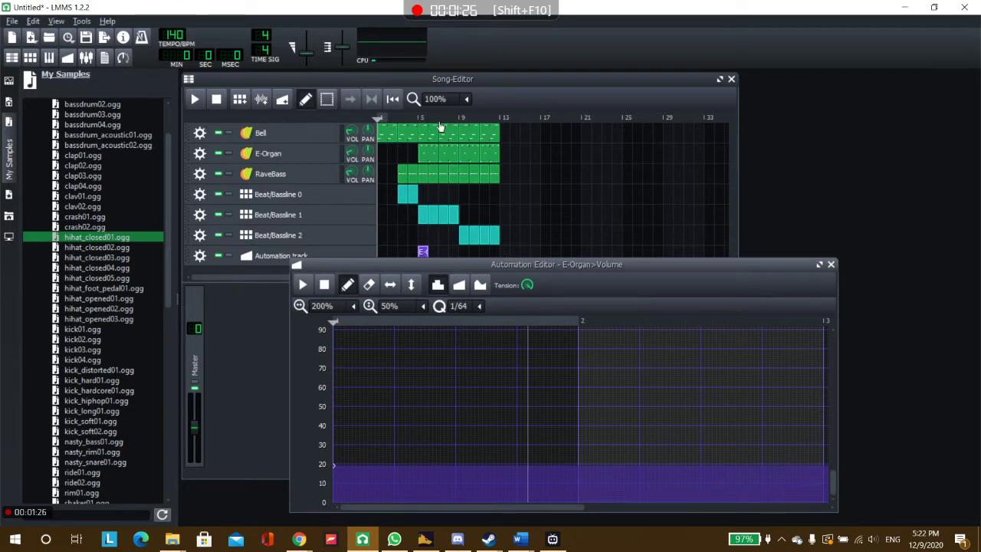
drag(542, 263, 499, 168)
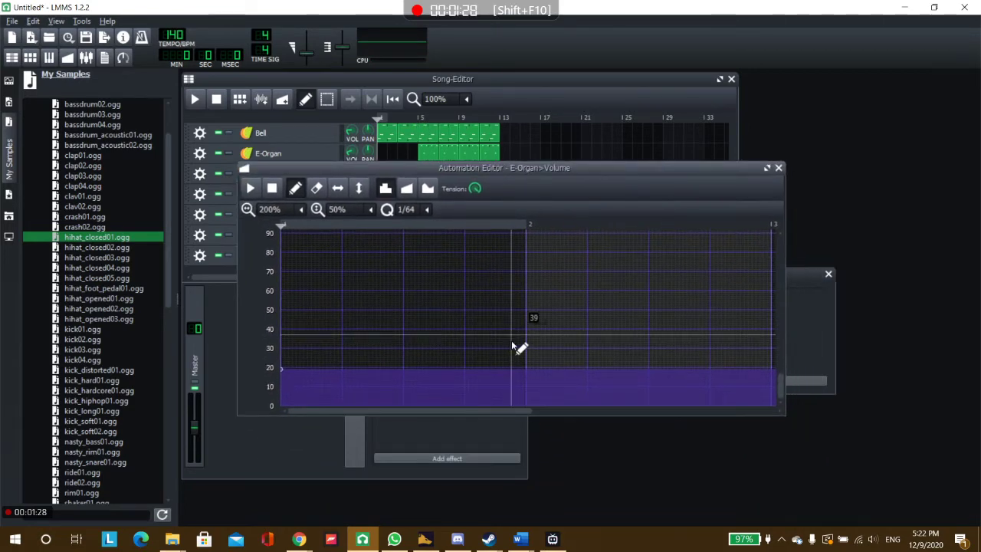
drag(499, 412, 772, 416)
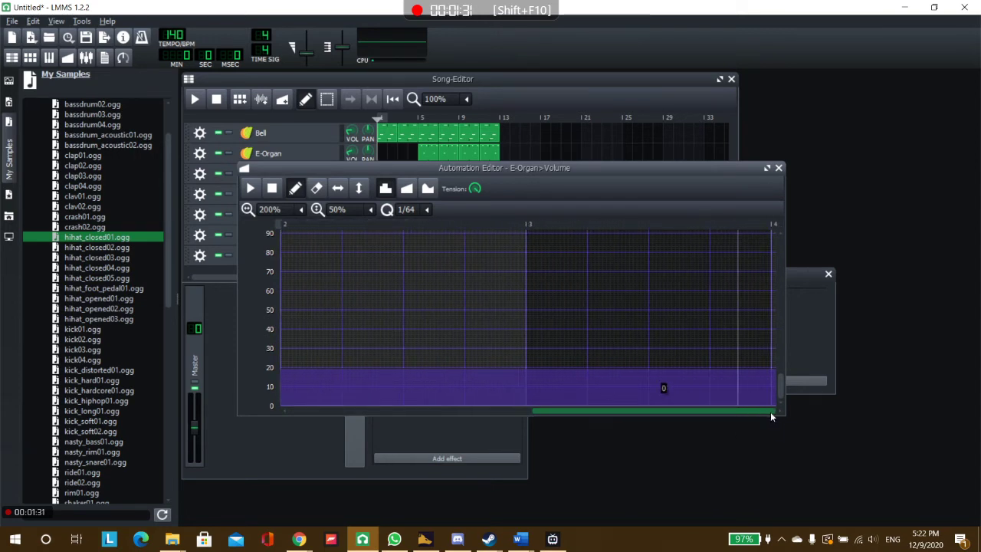
click(771, 369)
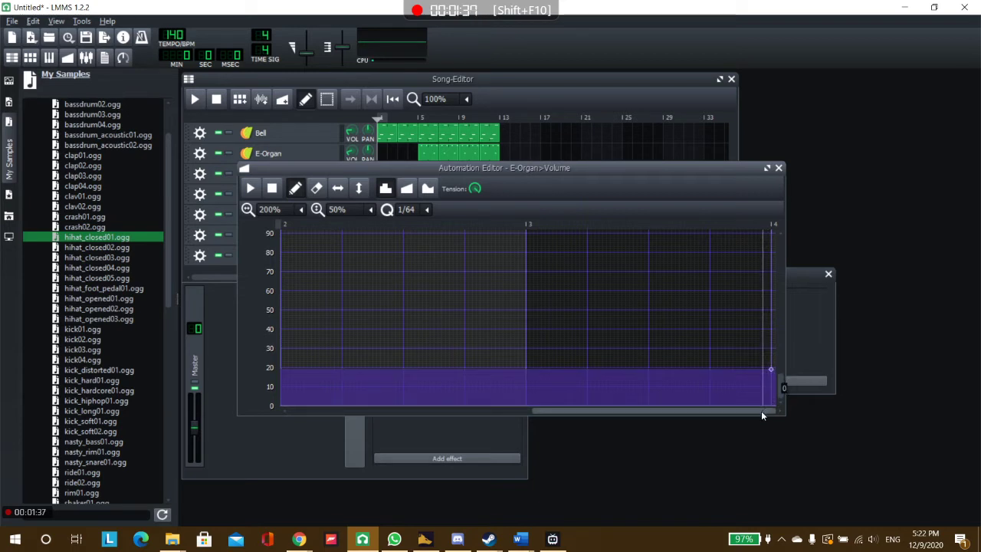
Lower the E-Organ volume curve's starting point to 0 and set its progression to linear
drag(761, 415, 499, 413)
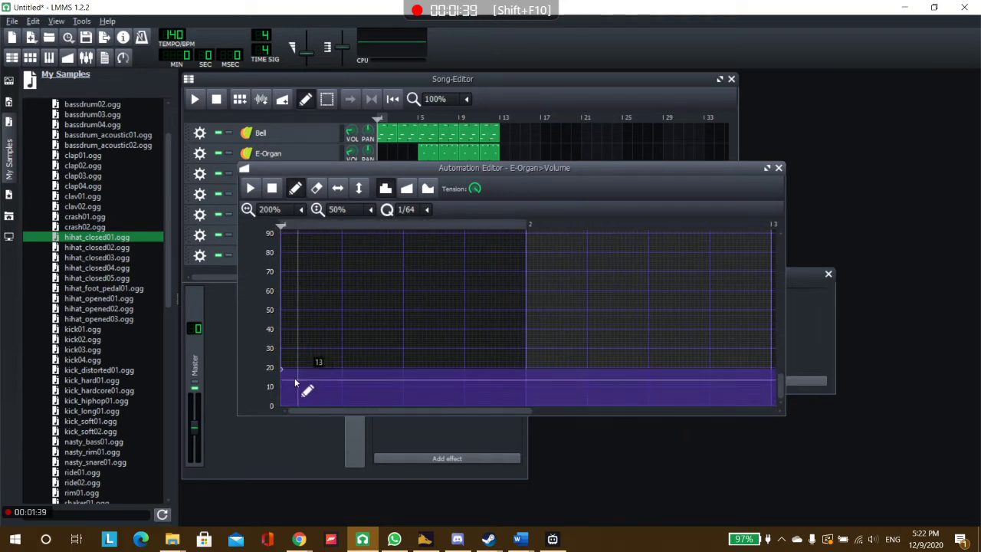
mouse_move(328, 413)
mouse_down()
mouse_move(346, 413)
mouse_move(325, 411)
mouse_up()
right_click(284, 374)
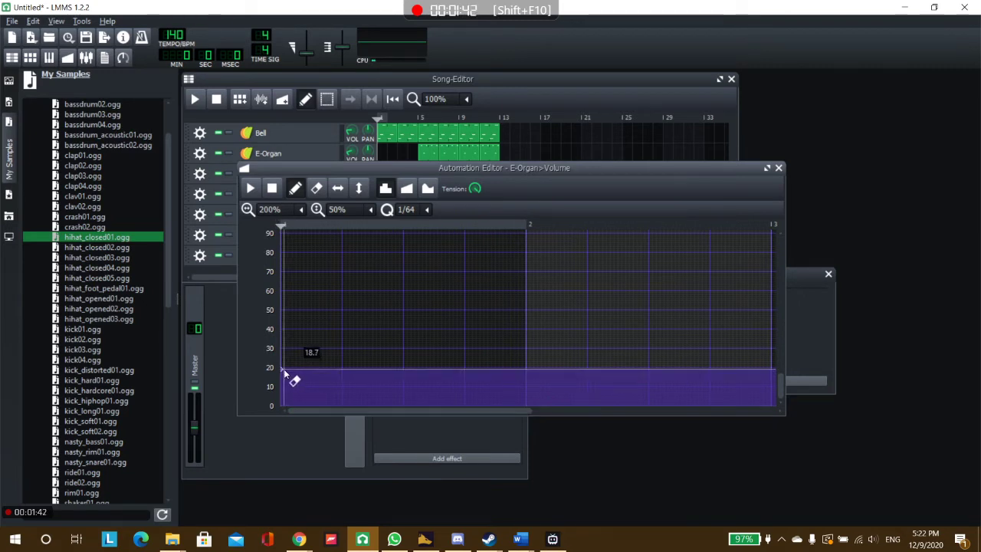
drag(291, 383, 278, 406)
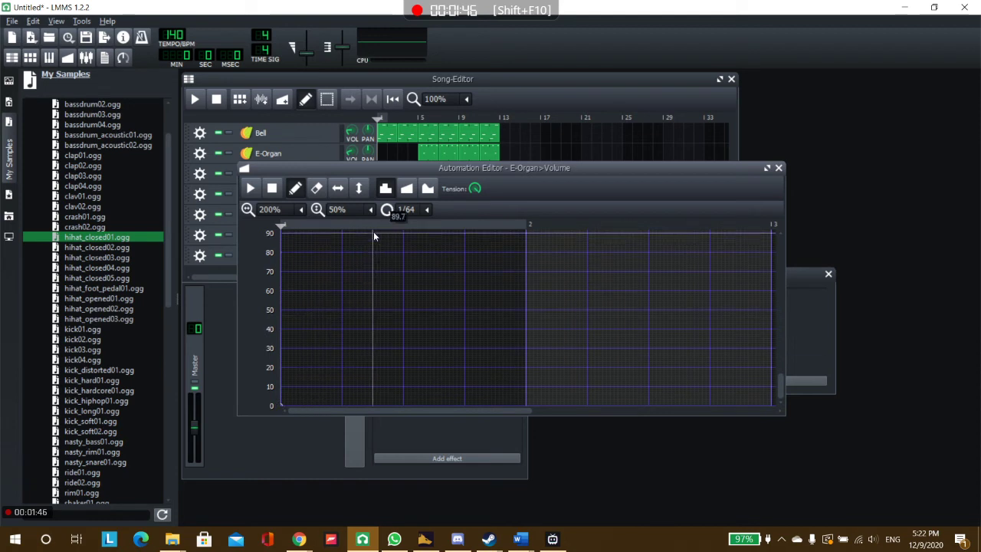
click(409, 191)
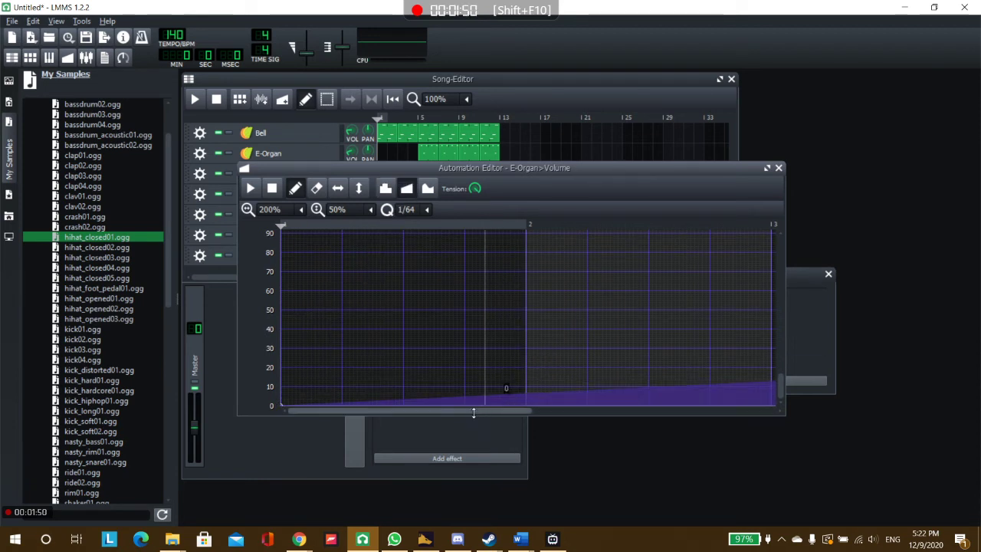
drag(468, 408, 305, 407)
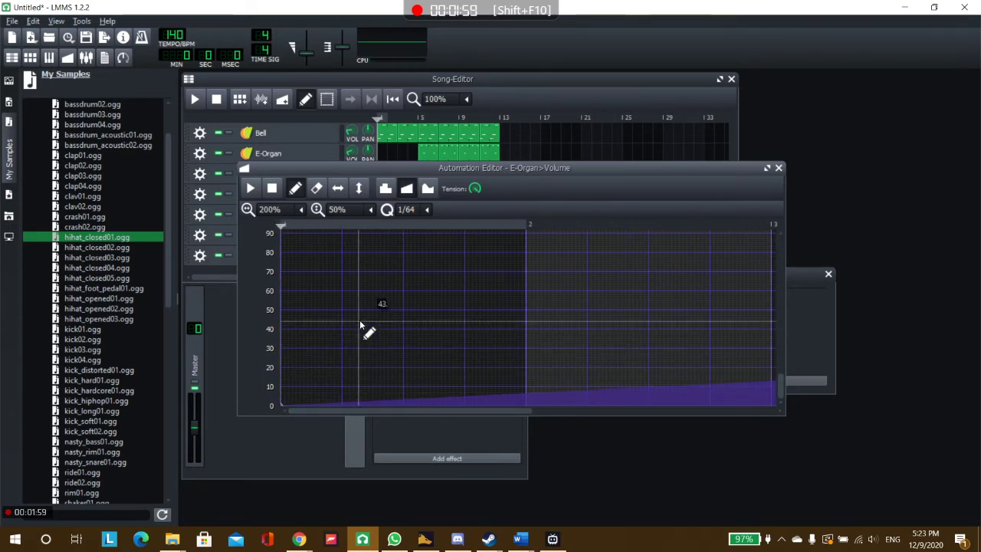
Try the cubic Hermite progression on the E-Organ volume curve and switch back to linear
click(428, 189)
drag(389, 408, 635, 403)
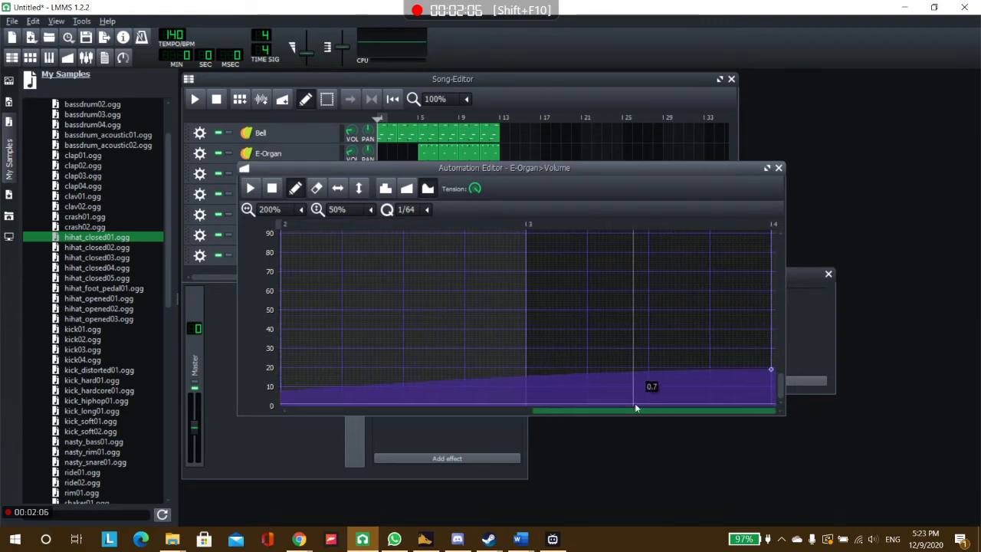
click(407, 188)
drag(560, 417, 316, 404)
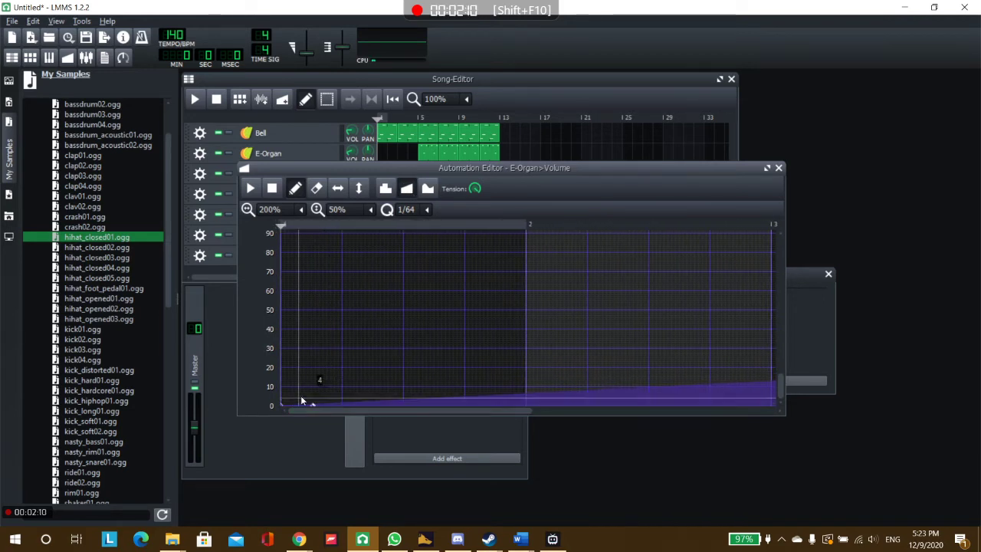
Try a zigzag of eight points between about 5 and 28 with cubic Hermite progression, and erase those points again with linear progression restored
click(381, 363)
click(438, 395)
click(487, 352)
click(552, 386)
click(583, 355)
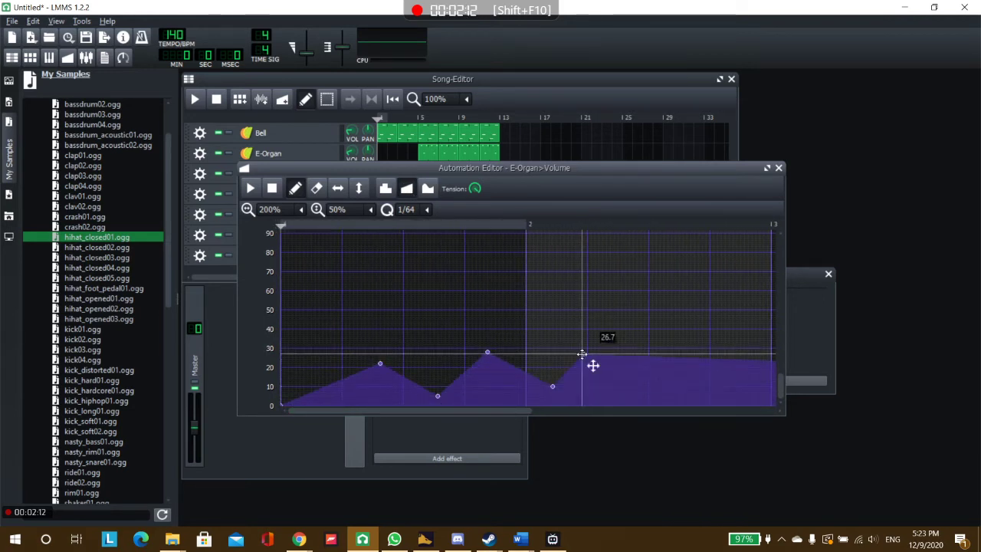
click(628, 387)
click(664, 358)
click(694, 385)
drag(495, 411, 429, 409)
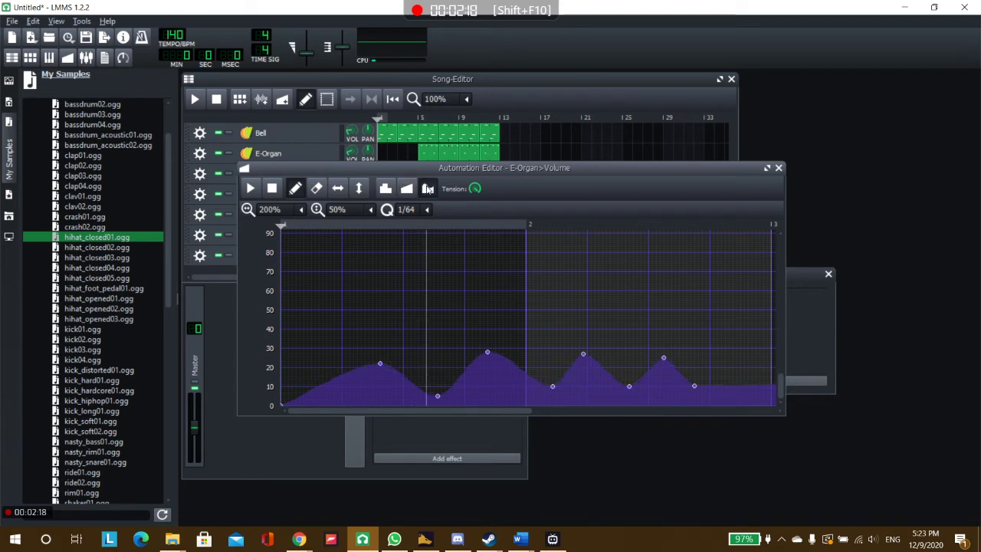
mouse_move(381, 361)
mouse_down()
mouse_move(438, 397)
mouse_move(481, 347)
mouse_move(554, 381)
mouse_move(580, 356)
mouse_move(613, 381)
mouse_move(654, 380)
mouse_move(669, 352)
mouse_move(701, 395)
mouse_move(753, 383)
mouse_up()
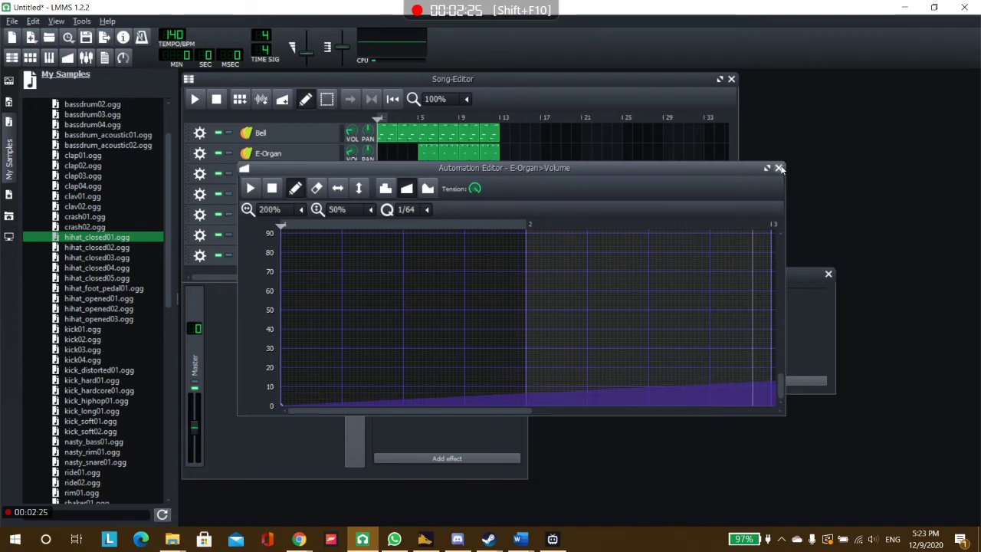
Close the automation curve, extend the E-Organ volume clip to the start of bar 9, and play the song back
click(780, 168)
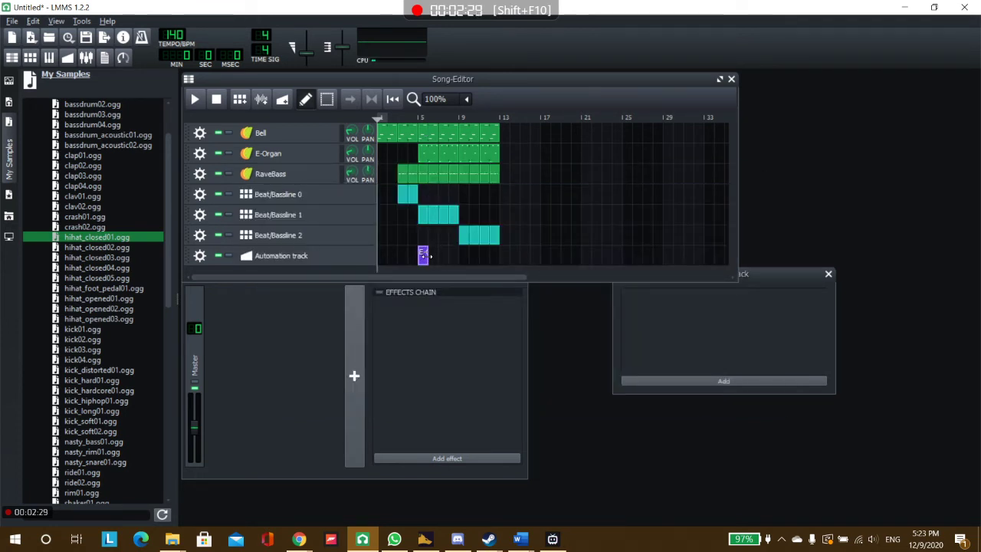
drag(427, 256, 455, 256)
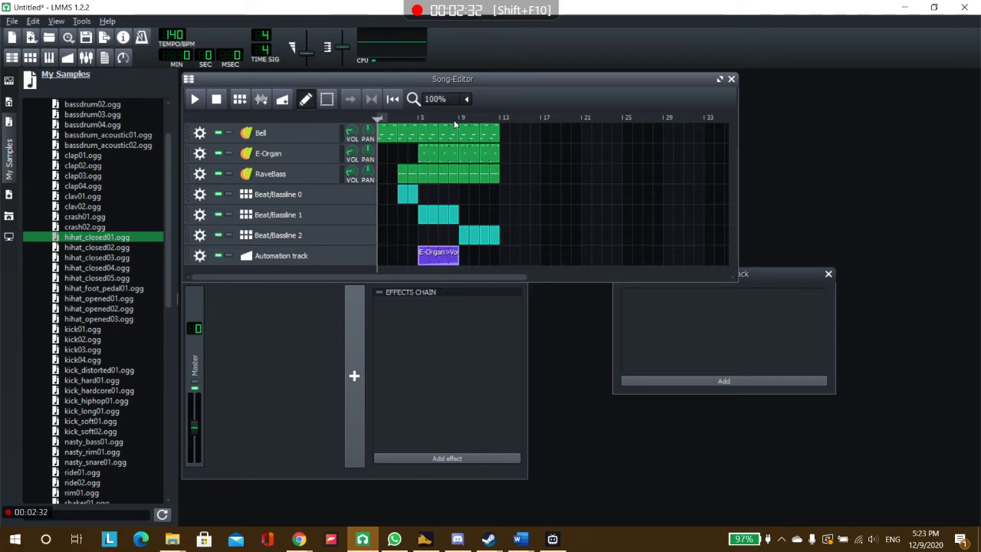
click(194, 101)
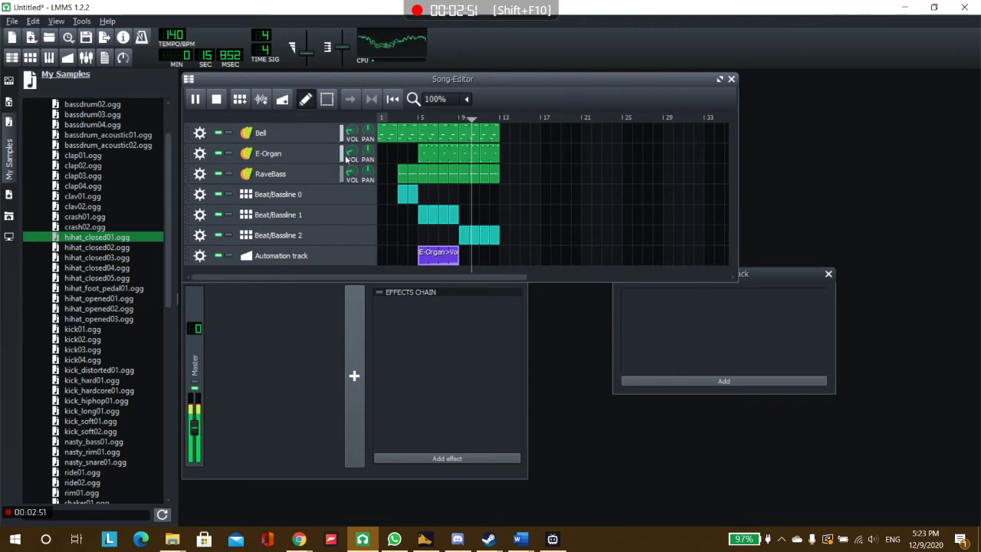
click(217, 100)
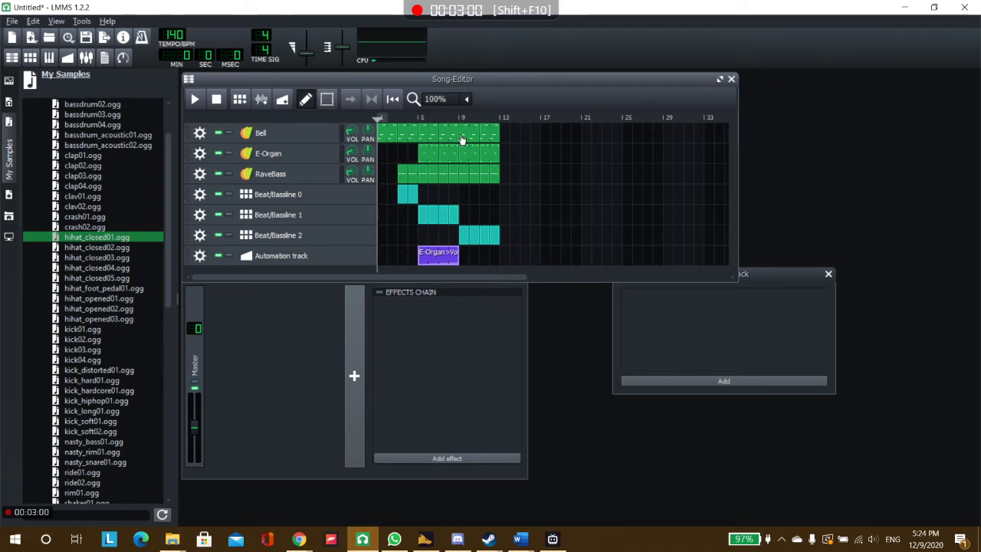
Solo the E-Organ track with the automation track enabled, listen to the playback, and clear the solo
click(228, 154)
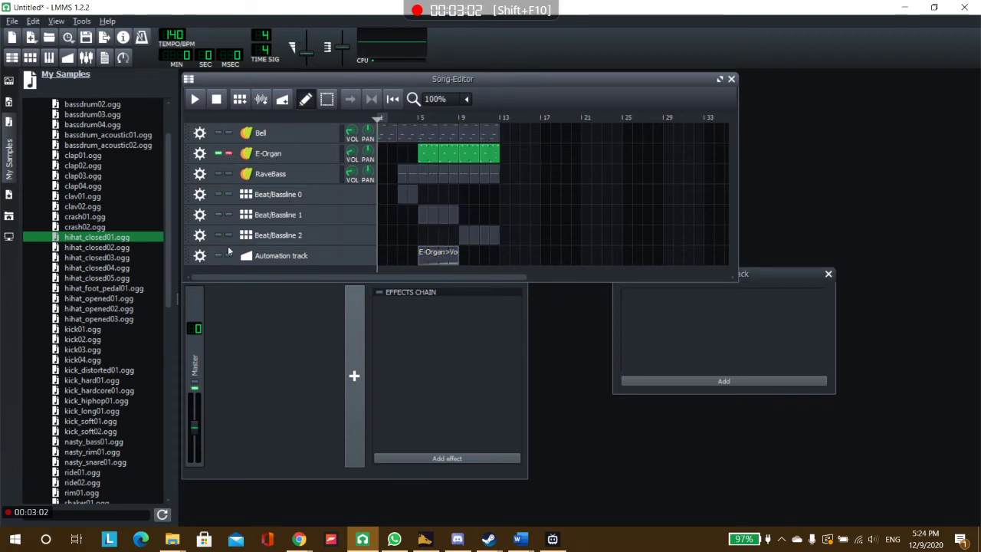
click(218, 257)
click(196, 99)
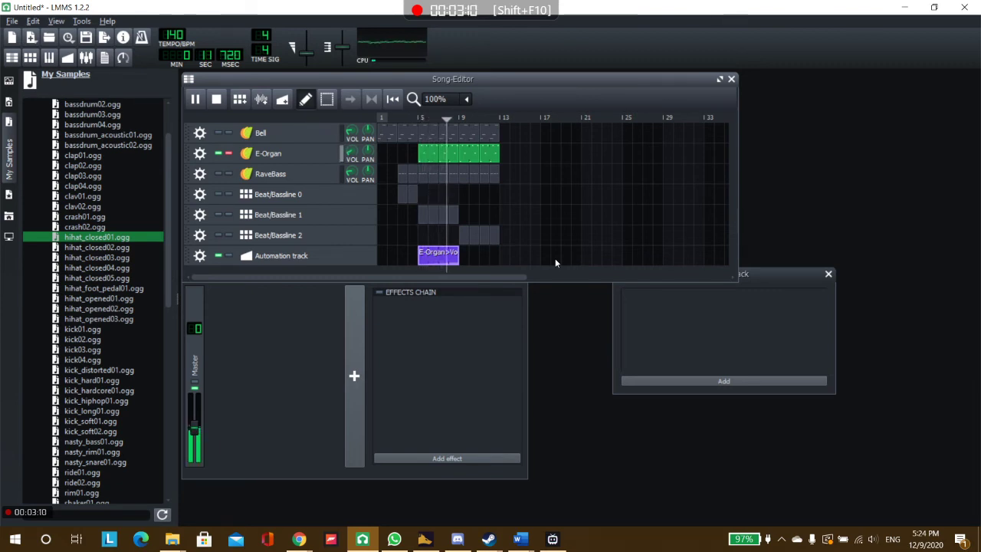
click(216, 100)
click(228, 153)
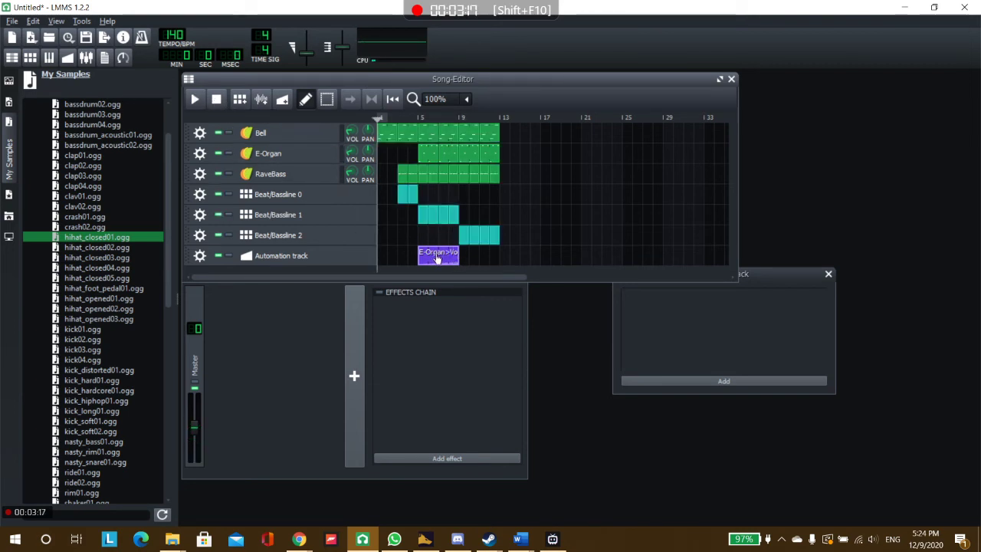
Open RaveBass's effects chain with its Canyon Delay controls and move the instrument window clear of the Song-Editor
click(301, 178)
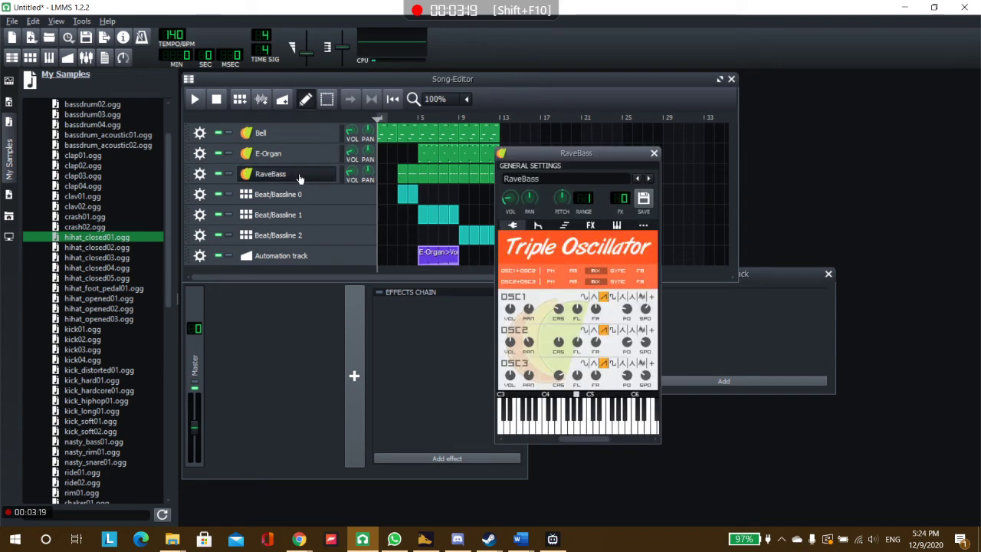
click(591, 225)
click(607, 258)
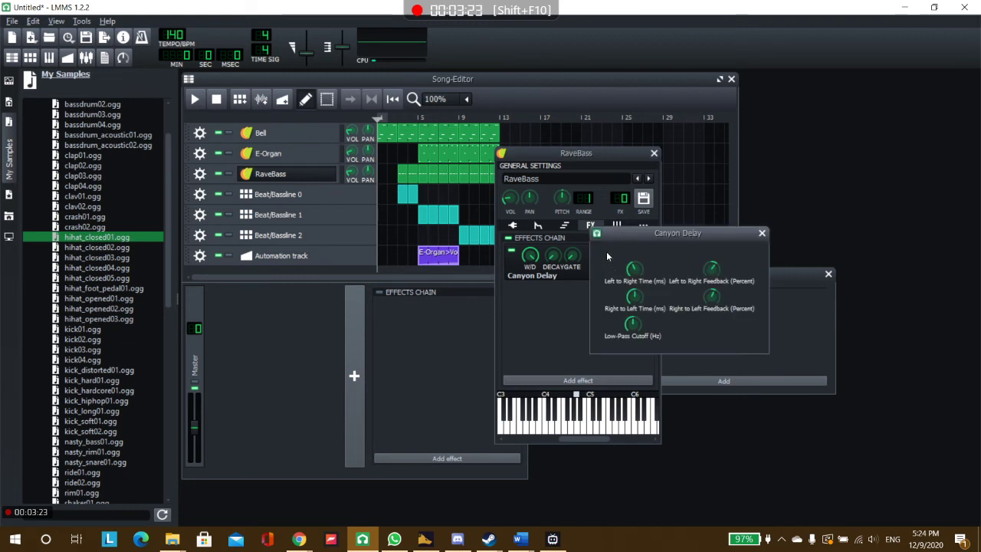
drag(586, 154, 911, 87)
Try adding automation clips for Canyon Delay's Left to Right Feedback and Left to Right Time after bar 13, and remove both clips
drag(713, 271, 529, 256)
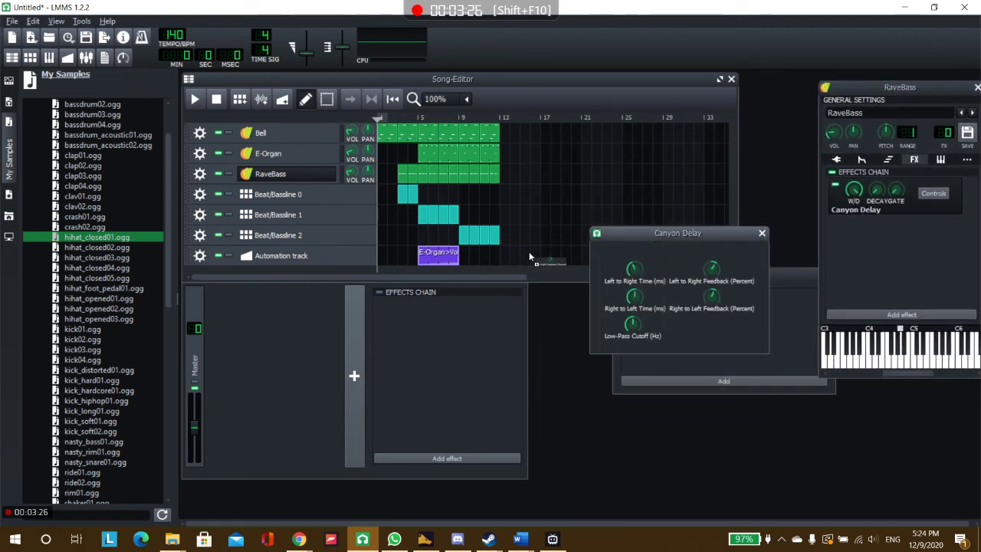
drag(633, 268, 620, 265)
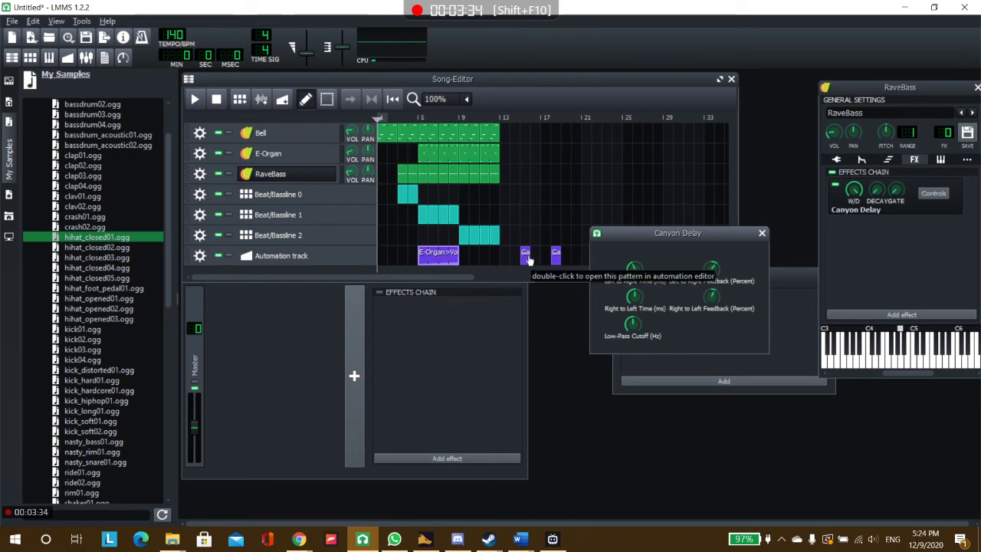
middle_click(524, 255)
middle_click(556, 256)
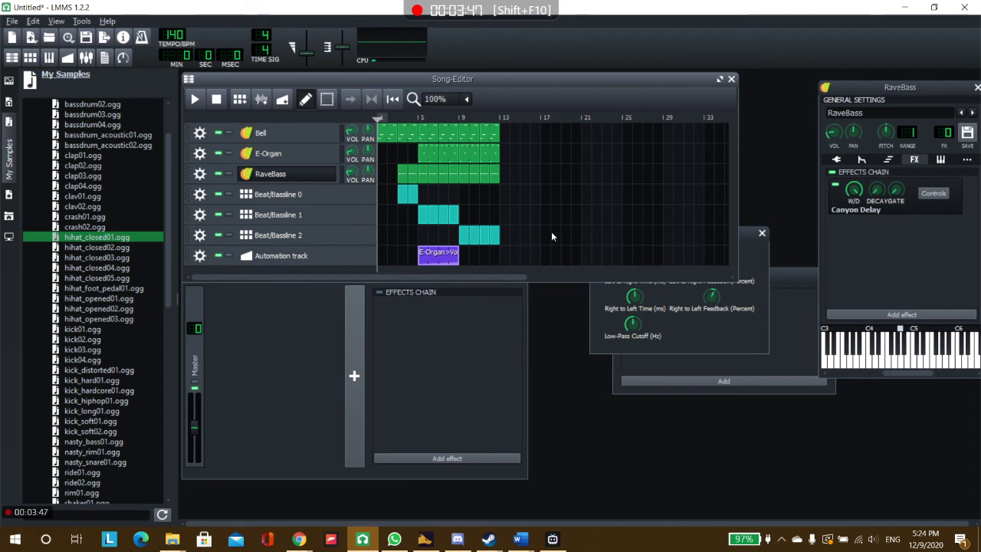
Reopen the E-Organ volume automation clip, review its curve through bar 4, and close it
double_click(434, 254)
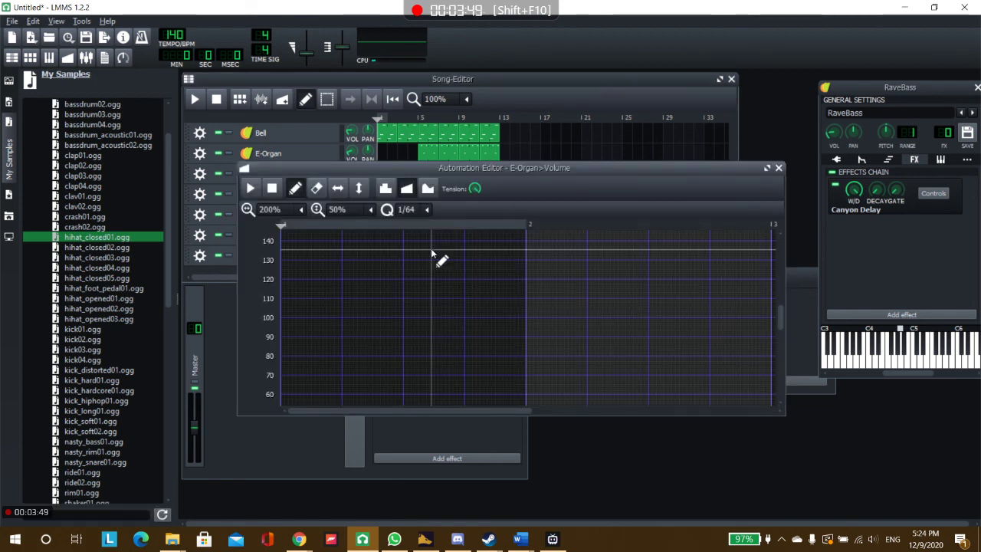
scroll(419, 276, down, 3)
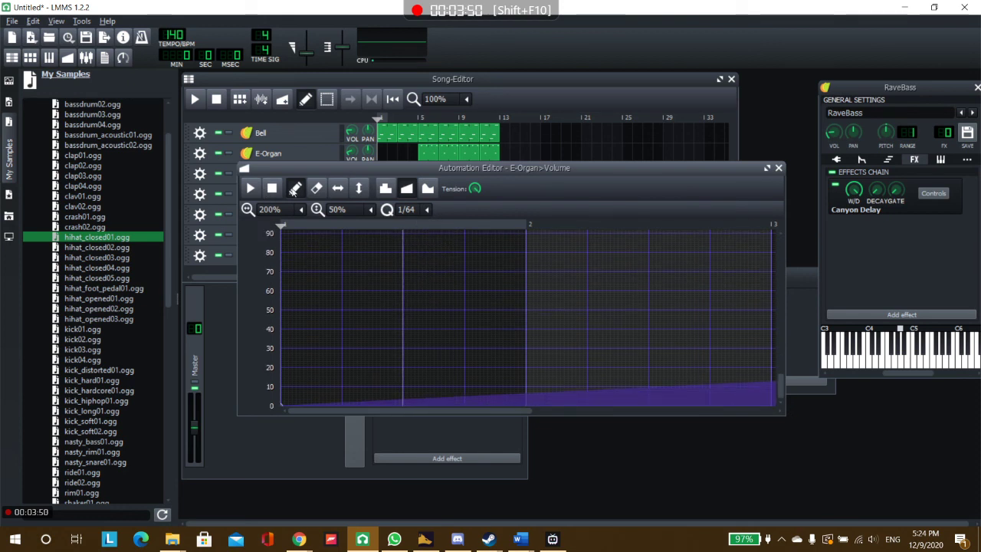
drag(484, 411, 602, 414)
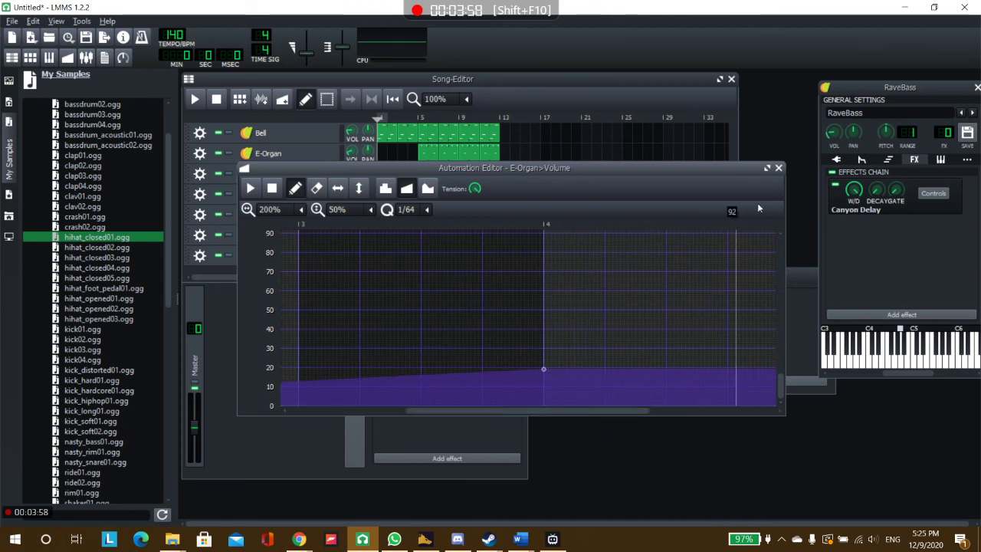
click(779, 168)
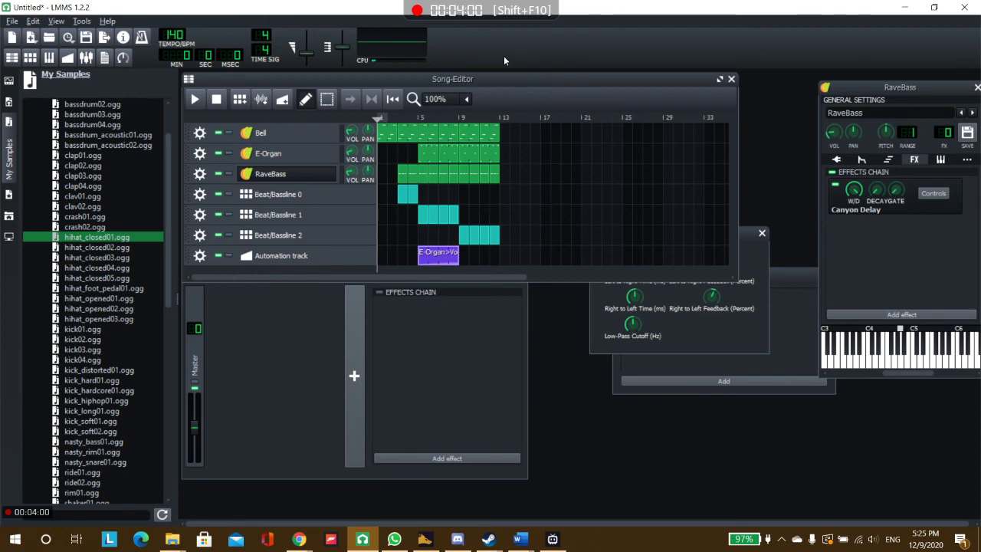